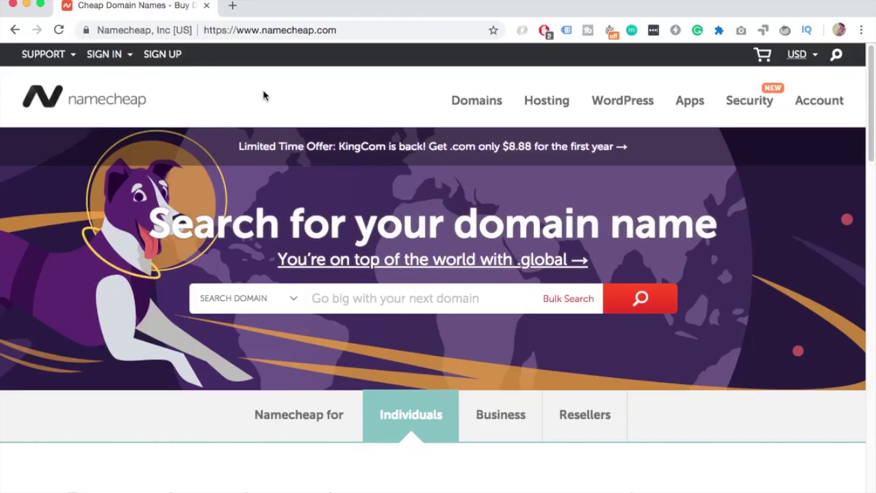
Search for the domain name storemonkeywp.com on the Namecheap home page
{"action": "left_click_drag", "start_coordinate": [205, 30], "coordinate": [391, 30]}
{"action": "left_click", "coordinate": [390, 30]}
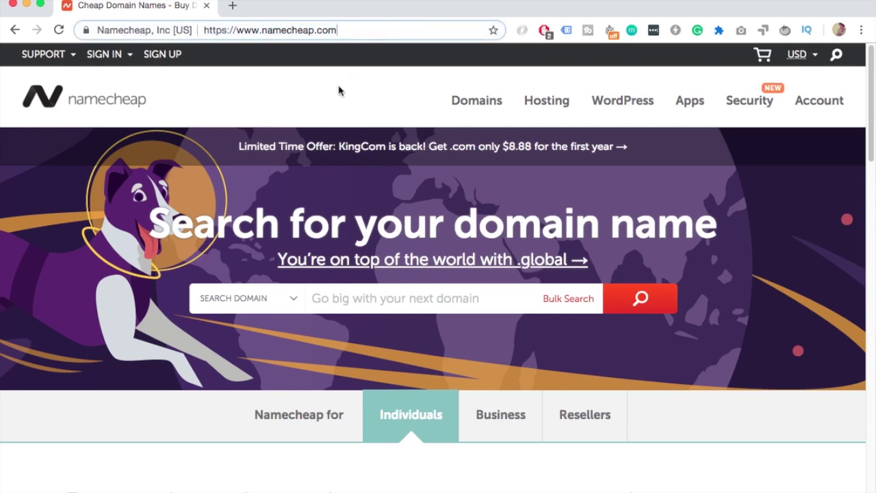
{"action": "scroll", "coordinate": [368, 289], "scroll_direction": "down", "scroll_amount": 1}
{"action": "left_click", "coordinate": [363, 285]}
{"action": "type", "text": "storef"}
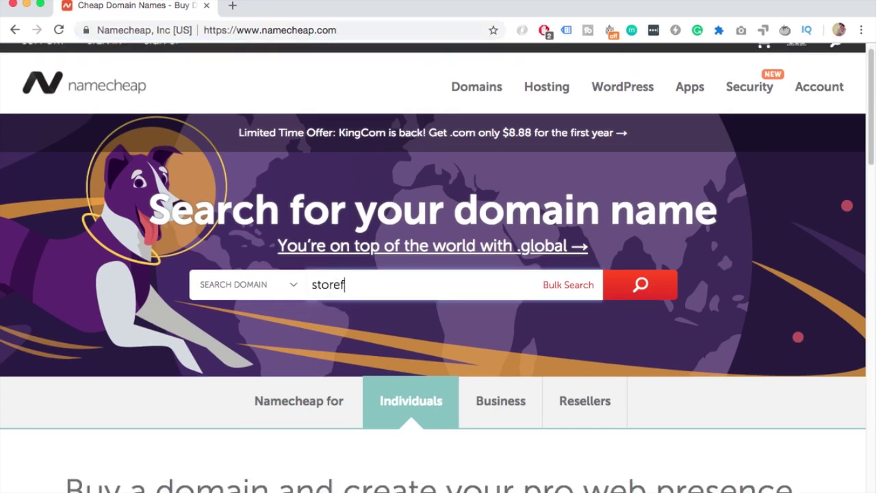
{"action": "key", "text": "BackSpace"}
{"action": "type", "text": "monkeywp.com"}
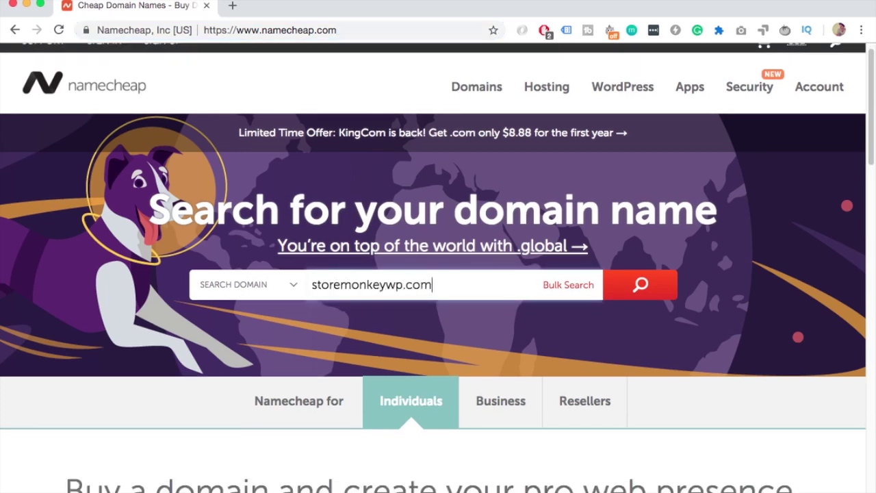
{"action": "left_click", "coordinate": [627, 292]}
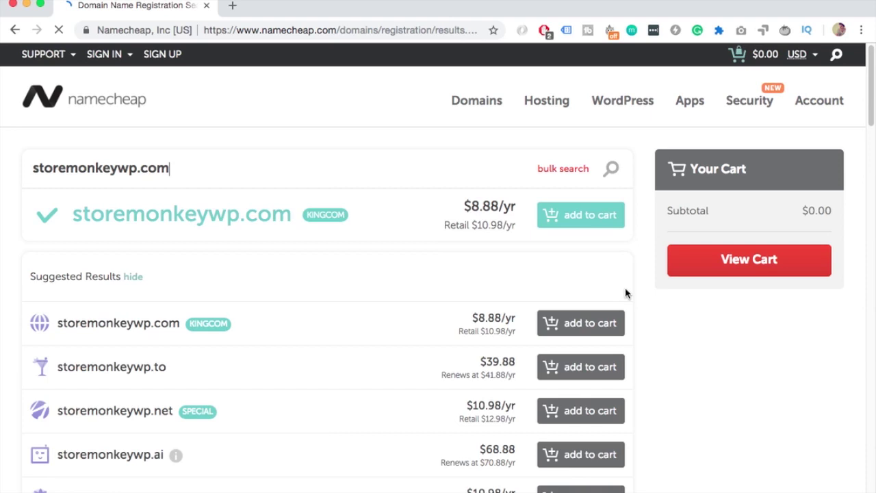
Add storemonkeywp.com to the cart and review its registration and WhoisGuard options in the shopping cart
{"action": "left_click", "coordinate": [566, 217]}
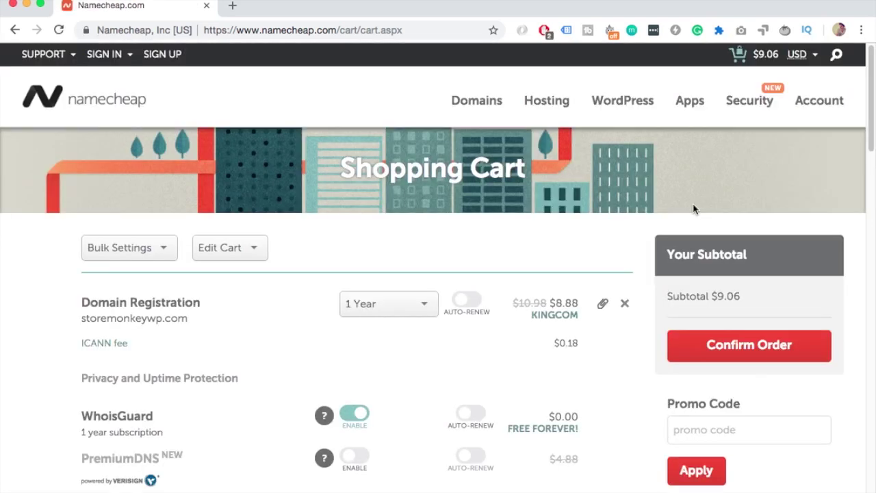
{"action": "scroll", "coordinate": [693, 209], "scroll_direction": "down", "scroll_amount": 2}
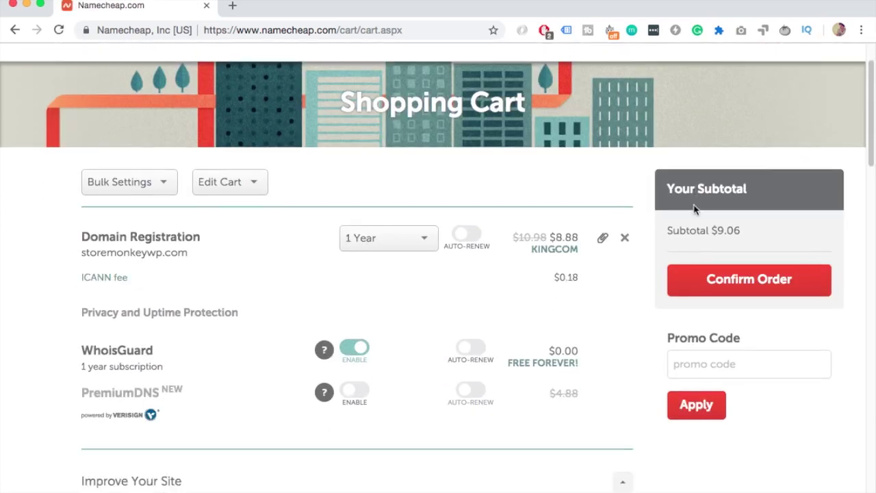
{"action": "scroll", "coordinate": [606, 218], "scroll_direction": "down", "scroll_amount": 1}
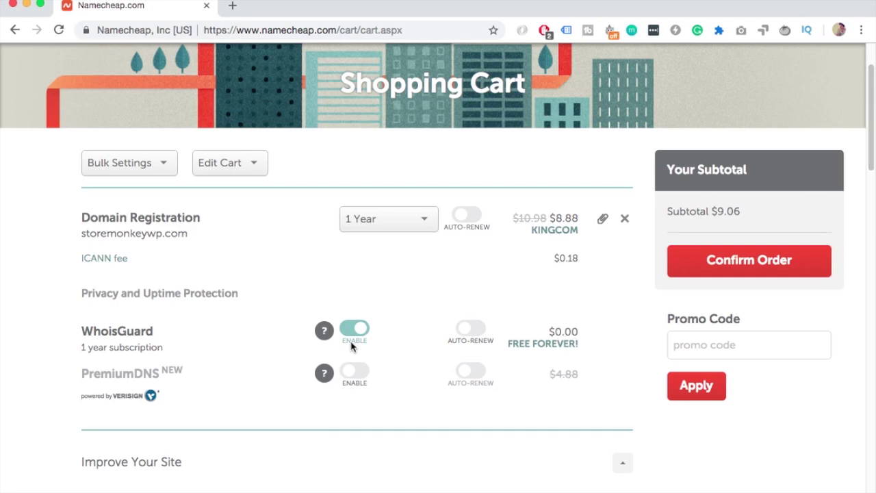
{"action": "scroll", "coordinate": [524, 328], "scroll_direction": "down", "scroll_amount": 3}
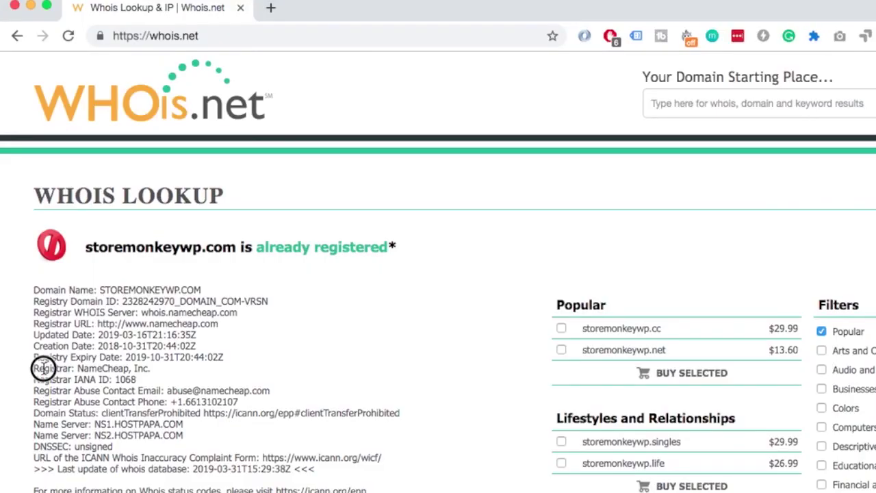
Examine the registrar and name server details in the WHOIS lookup of storemonkeywp.com on whois.net
{"action": "left_click_drag", "start_coordinate": [44, 368], "coordinate": [286, 427]}
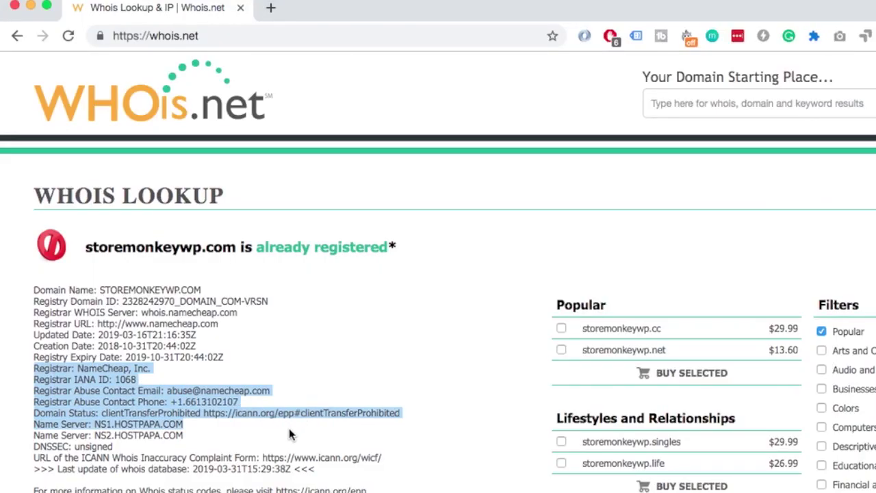
{"action": "left_click", "coordinate": [290, 434]}
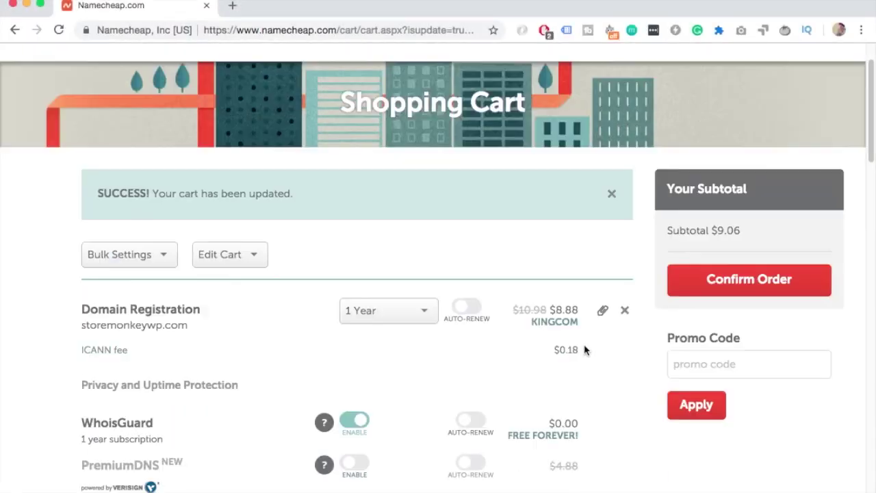
Skip the site add-ons in the Namecheap cart and confirm the order for the one-year storemonkeywp.com registration
{"action": "scroll", "coordinate": [583, 352], "scroll_direction": "down", "scroll_amount": 3}
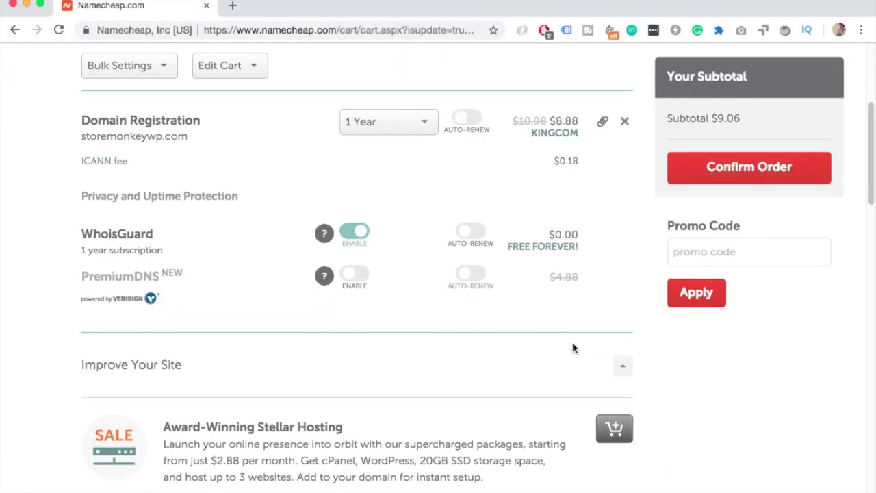
{"action": "scroll", "coordinate": [573, 348], "scroll_direction": "down", "scroll_amount": 3}
{"action": "scroll", "coordinate": [573, 348], "scroll_direction": "down", "scroll_amount": 5}
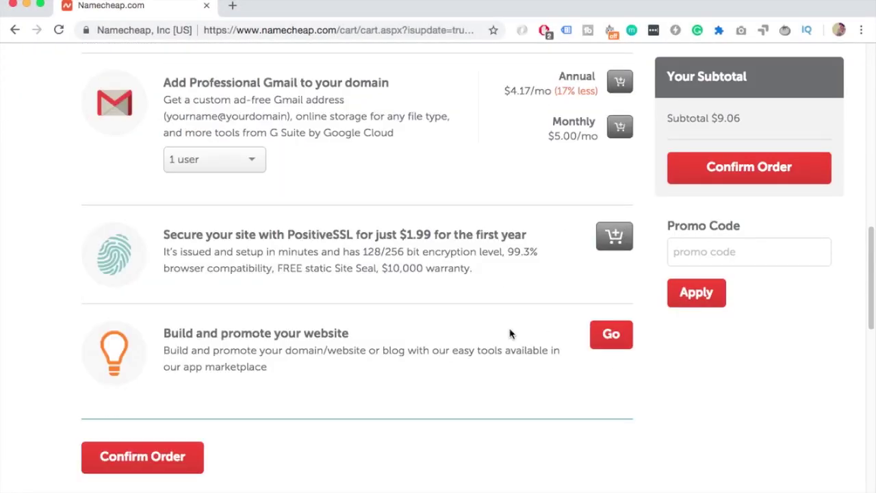
{"action": "left_click", "coordinate": [181, 458]}
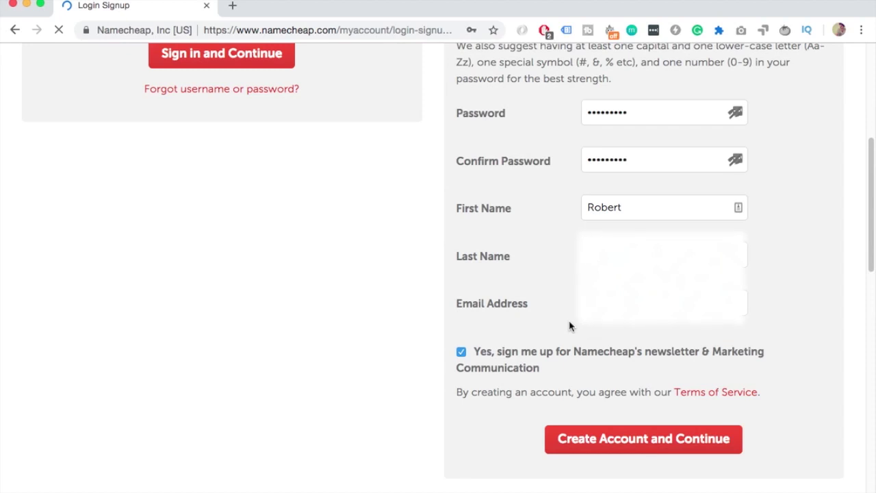
Opt out of the newsletter, create the Namecheap account and dismiss the browser's offer to save the password
{"action": "left_click", "coordinate": [460, 352]}
{"action": "scroll", "coordinate": [536, 382], "scroll_direction": "down", "scroll_amount": 1}
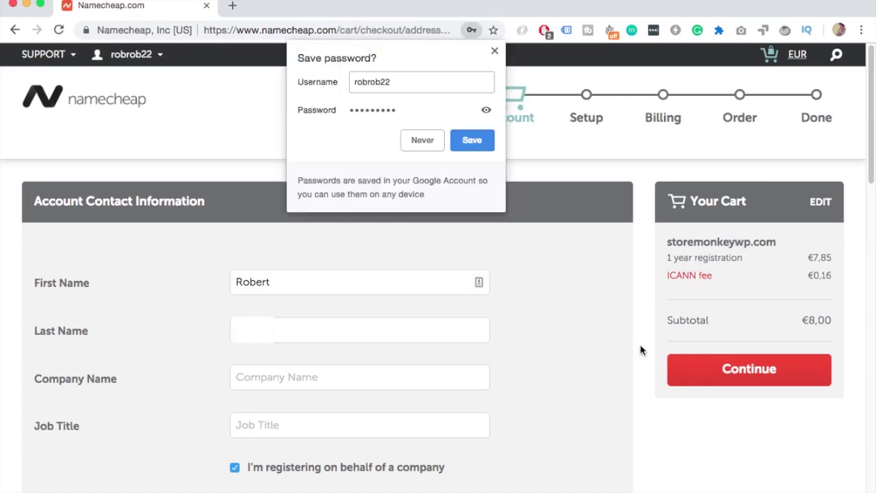
{"action": "left_click", "coordinate": [494, 51]}
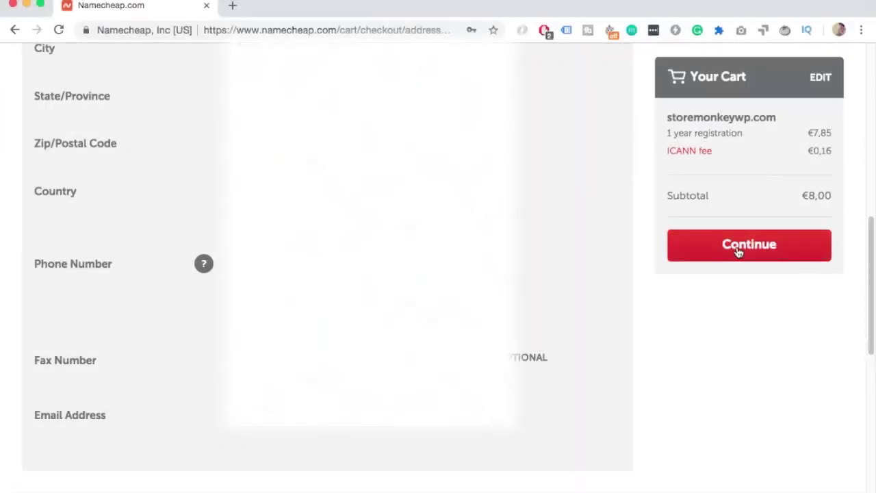
Submit the account contact information and accept the default account contact for the Whois contact details
{"action": "left_click", "coordinate": [739, 253]}
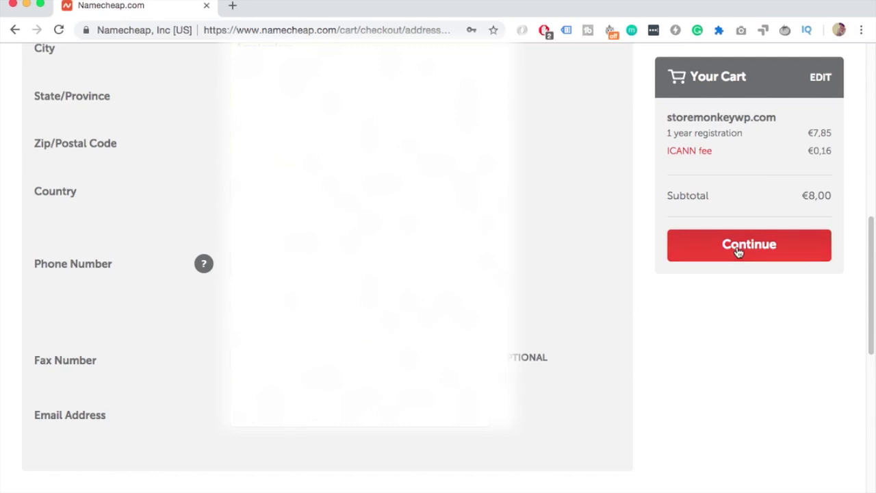
{"action": "left_click", "coordinate": [739, 252]}
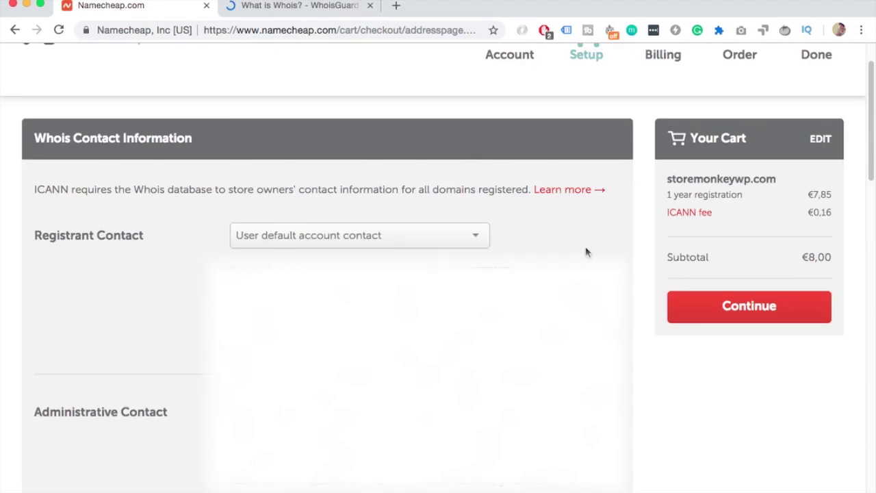
{"action": "scroll", "coordinate": [586, 251], "scroll_direction": "up", "scroll_amount": 1}
{"action": "left_click", "coordinate": [745, 327]}
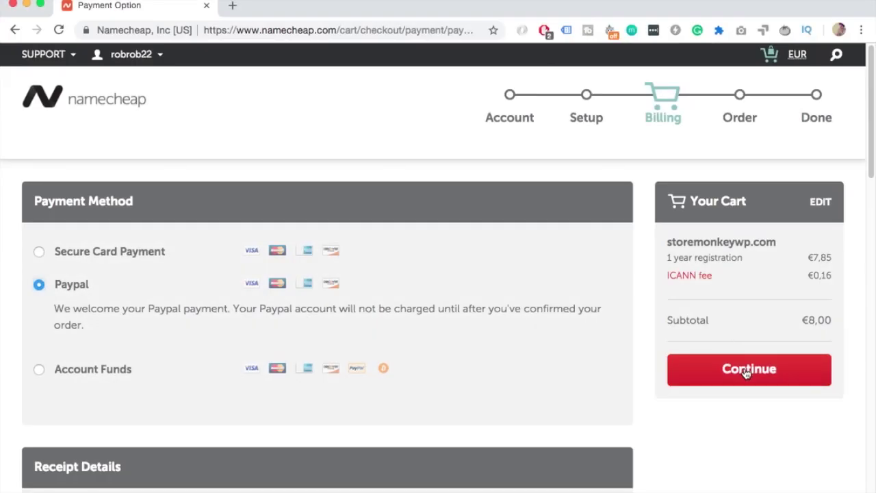
Continue with Paypal as the payment method, review the order and check out with PayPal
{"action": "left_click", "coordinate": [746, 370]}
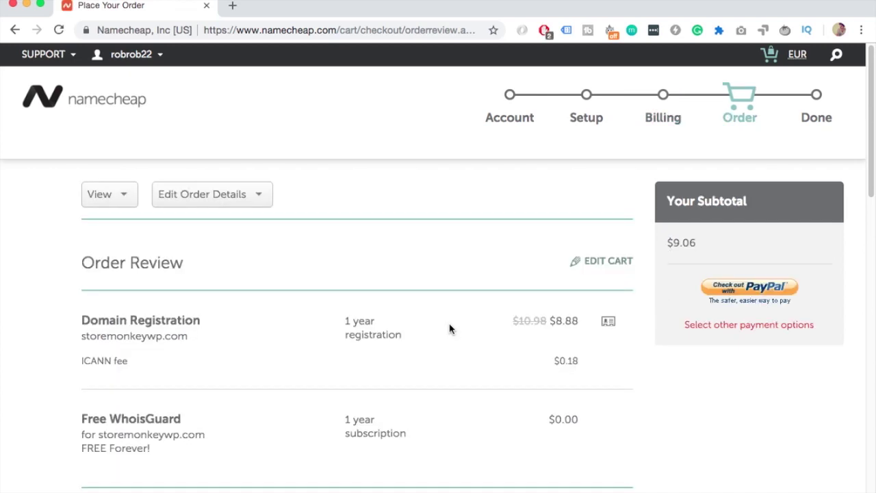
{"action": "scroll", "coordinate": [552, 332], "scroll_direction": "down", "scroll_amount": 2}
{"action": "scroll", "coordinate": [552, 332], "scroll_direction": "up", "scroll_amount": 2}
{"action": "left_click", "coordinate": [749, 294]}
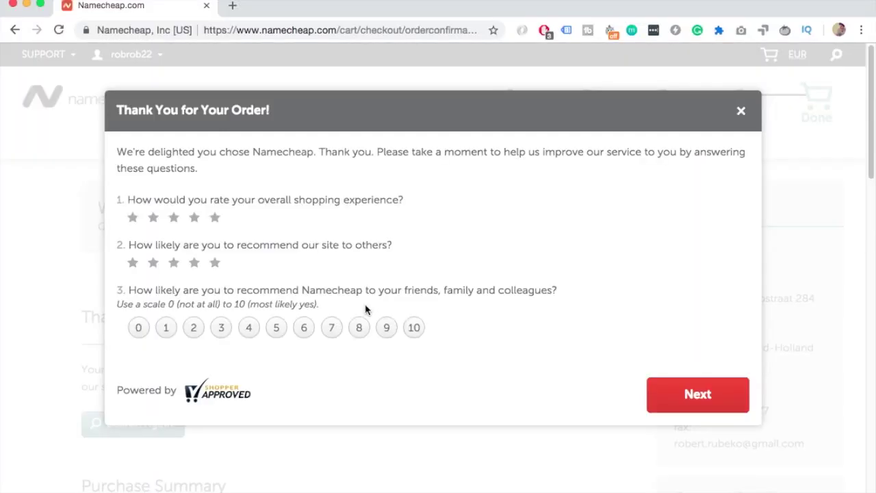
Dismiss the post-order feedback survey without rating any of its questions
{"action": "left_click", "coordinate": [674, 394]}
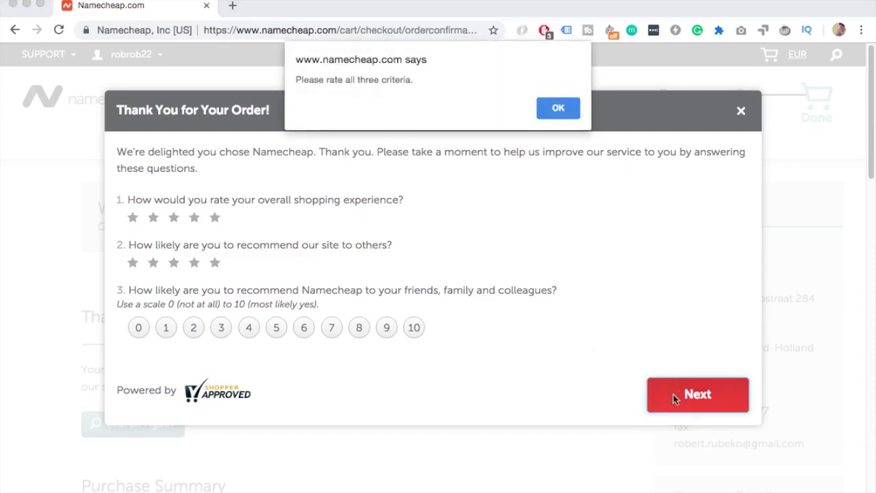
{"action": "left_click", "coordinate": [548, 107]}
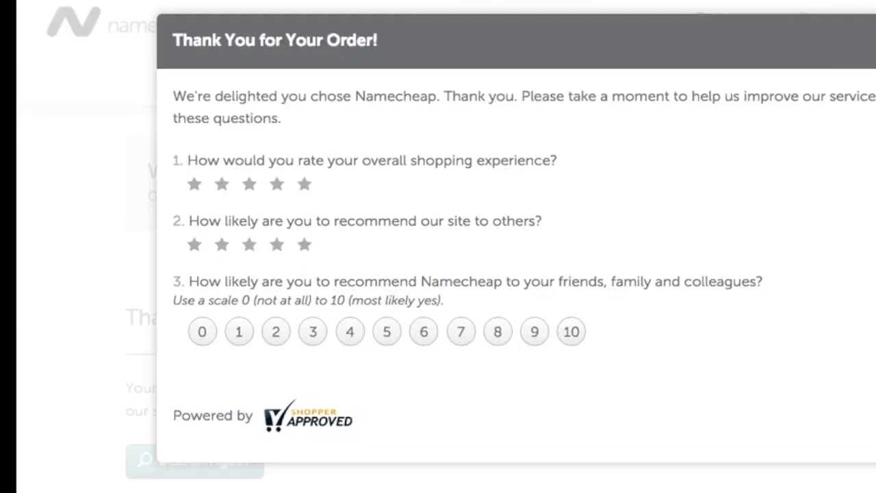
{"action": "key", "text": "Escape"}
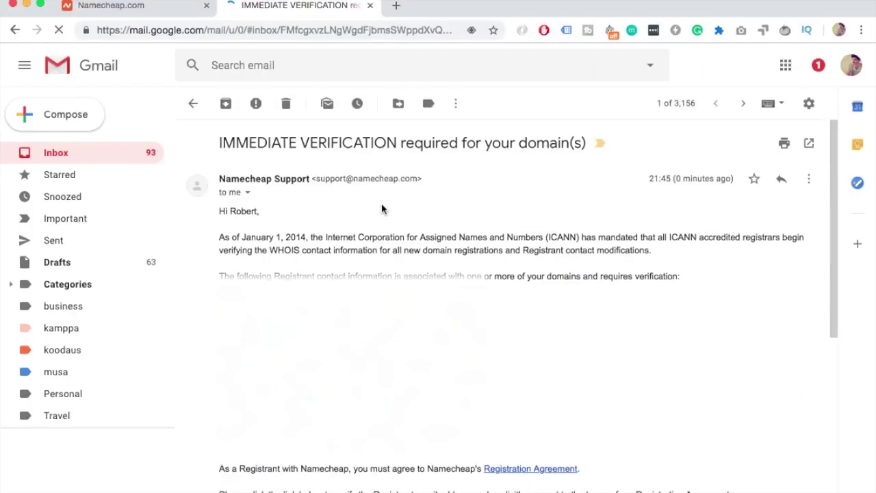
Verify the registrant e-mail address through the link in Namecheap's verification message in Gmail
{"action": "scroll", "coordinate": [380, 211], "scroll_direction": "down", "scroll_amount": 2}
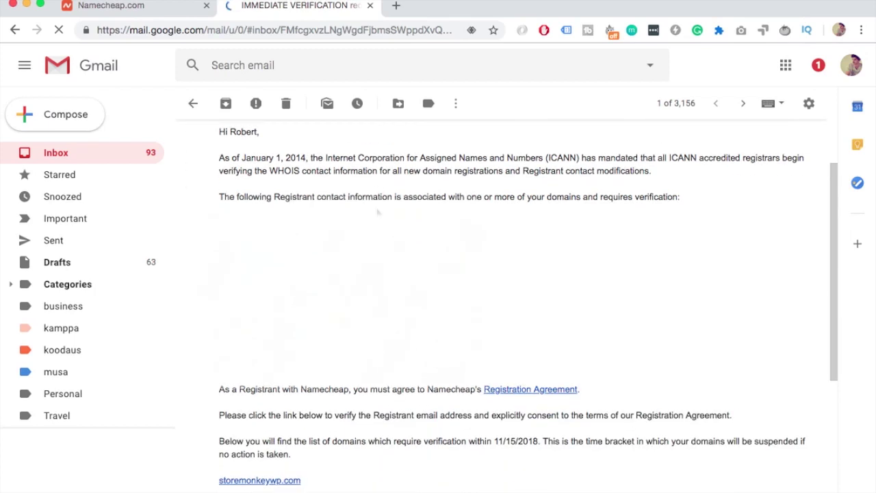
{"action": "scroll", "coordinate": [464, 274], "scroll_direction": "down", "scroll_amount": 5}
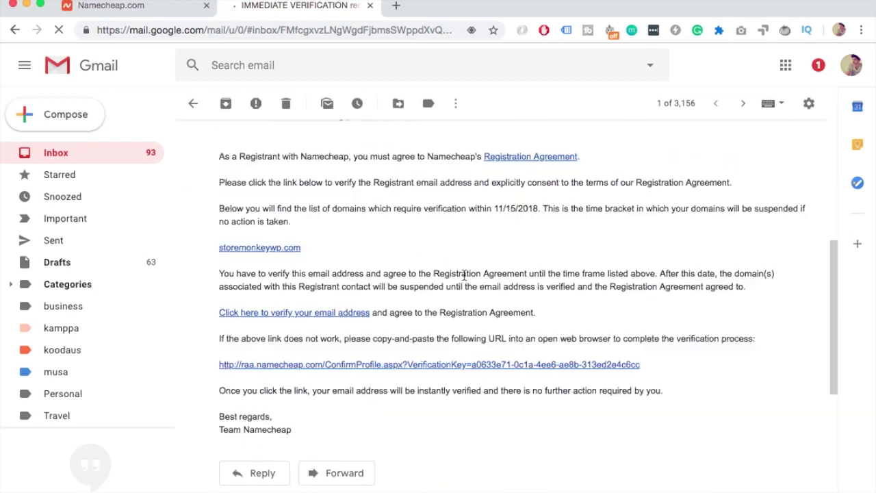
{"action": "left_click", "coordinate": [358, 315]}
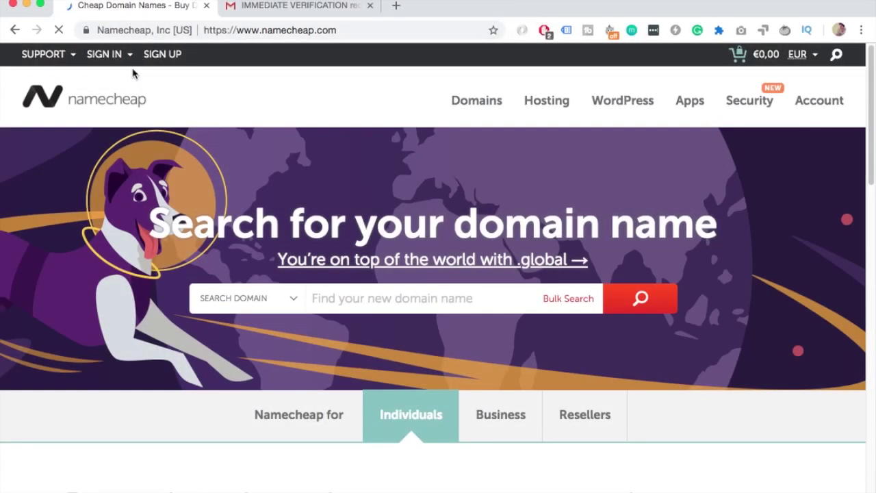
Open the Namecheap account dashboard and view the recently active domains
{"action": "mouse_move", "coordinate": [133, 58]}
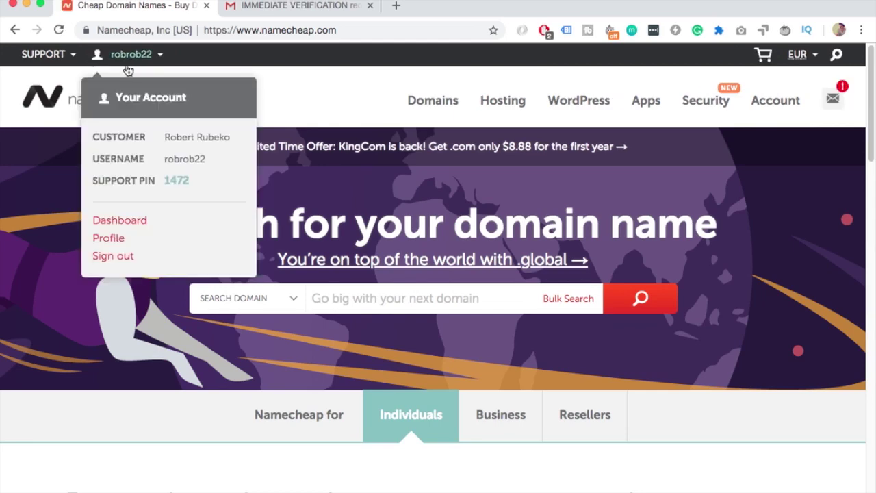
{"action": "left_click", "coordinate": [120, 220]}
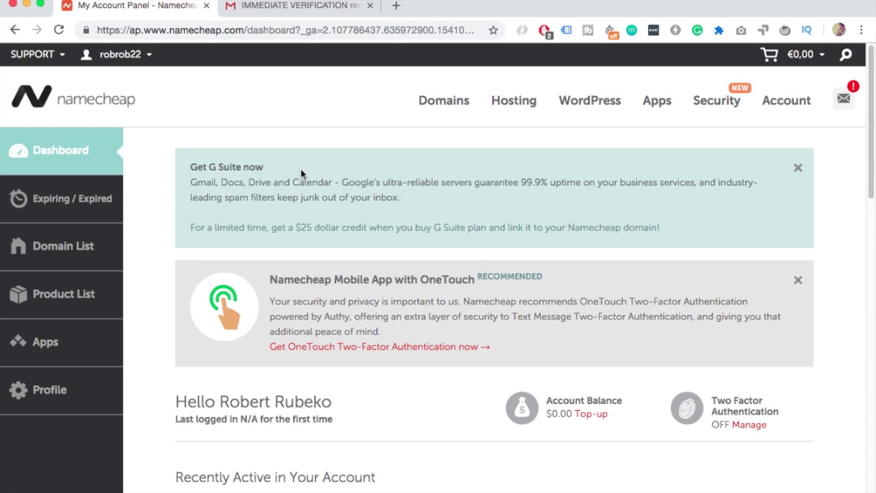
{"action": "scroll", "coordinate": [301, 169], "scroll_direction": "down", "scroll_amount": 5}
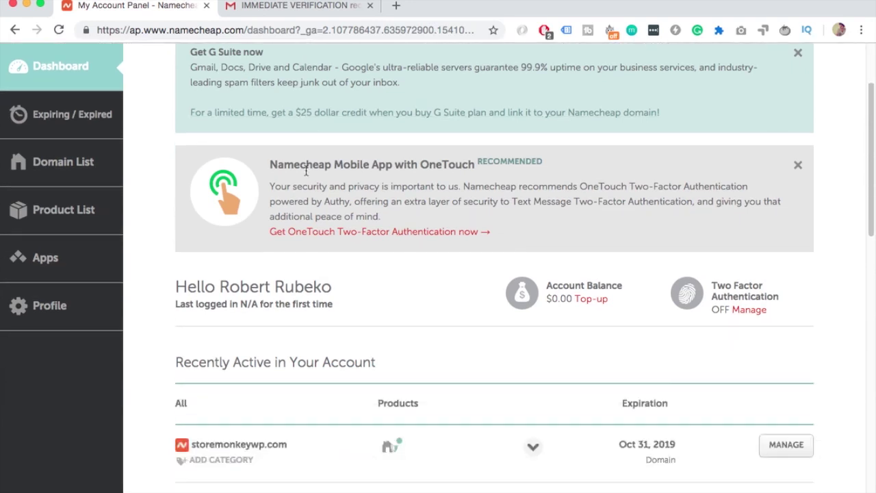
{"action": "scroll", "coordinate": [322, 176], "scroll_direction": "down", "scroll_amount": 3}
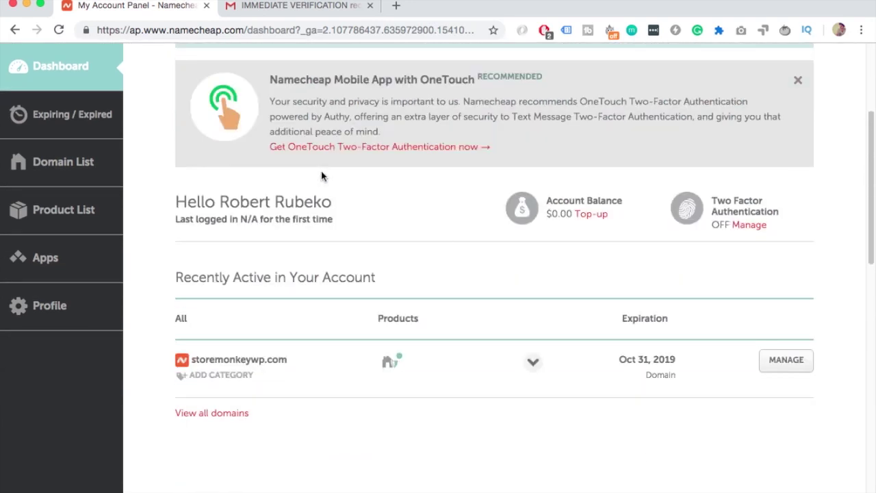